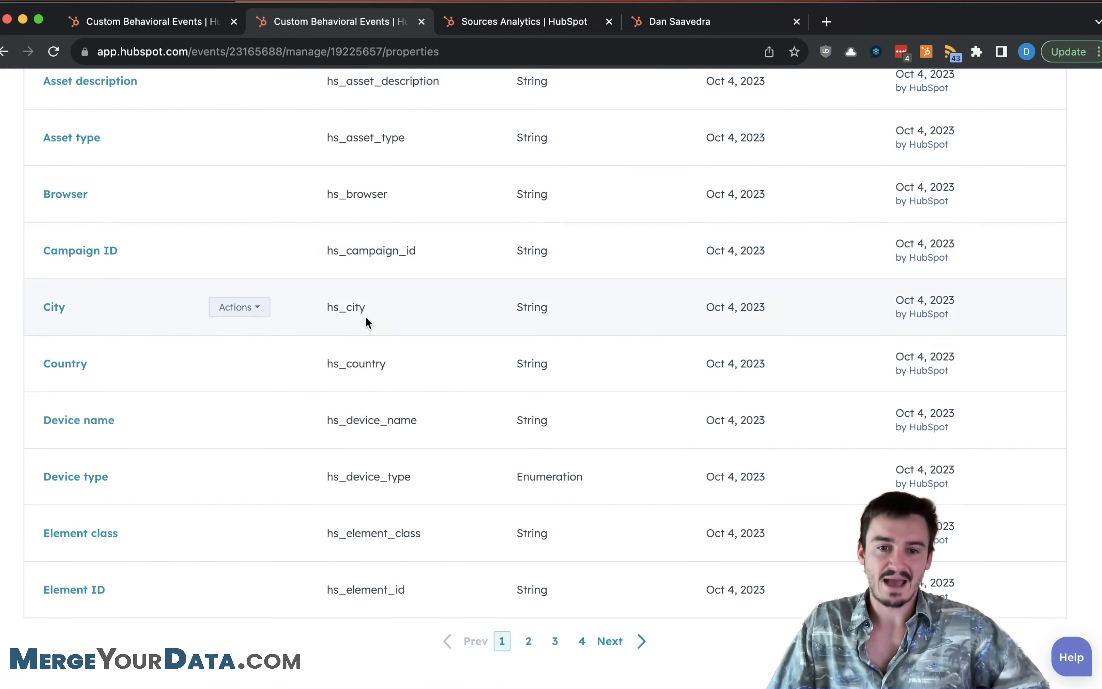
Step: Review the About Page View event's completions and unique visitors, and open its Completions over time chart in the custom report builder
scroll(376, 386, "up", 5)
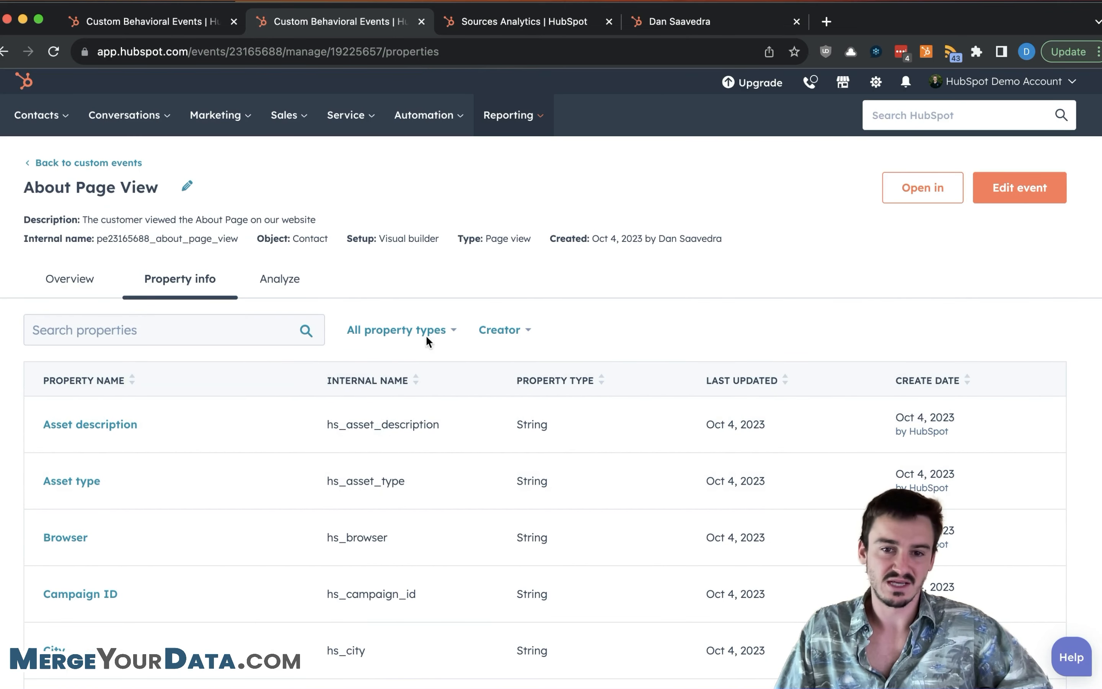
left_click(398, 329)
left_click(280, 278)
scroll(487, 306, "down", 4)
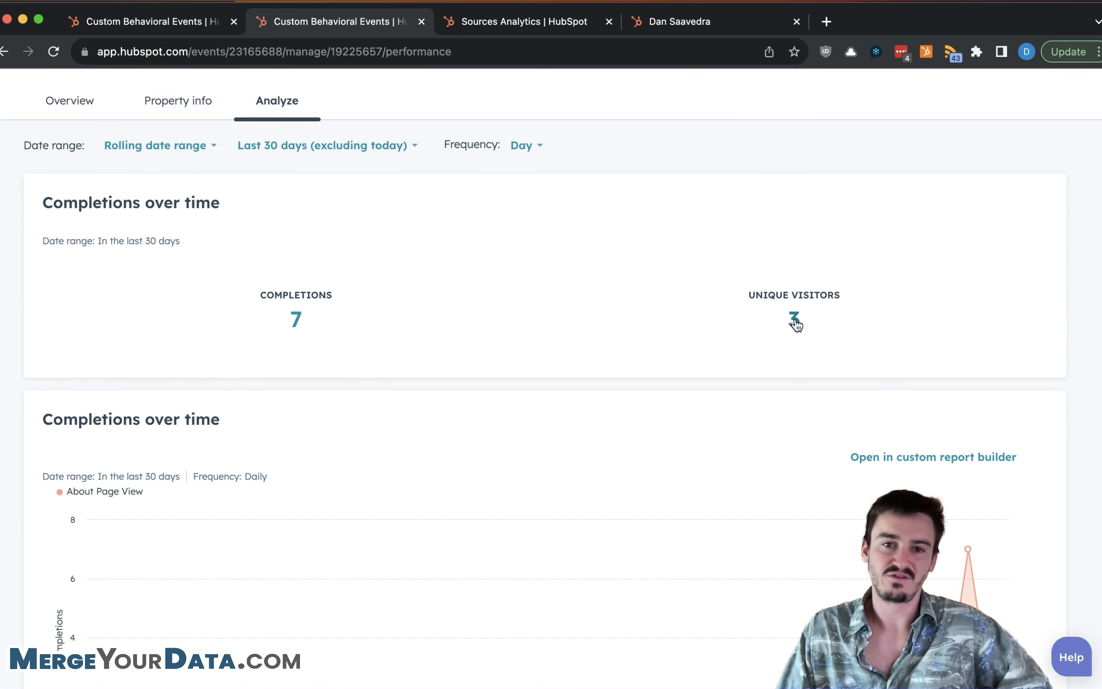
scroll(494, 320, "down", 4)
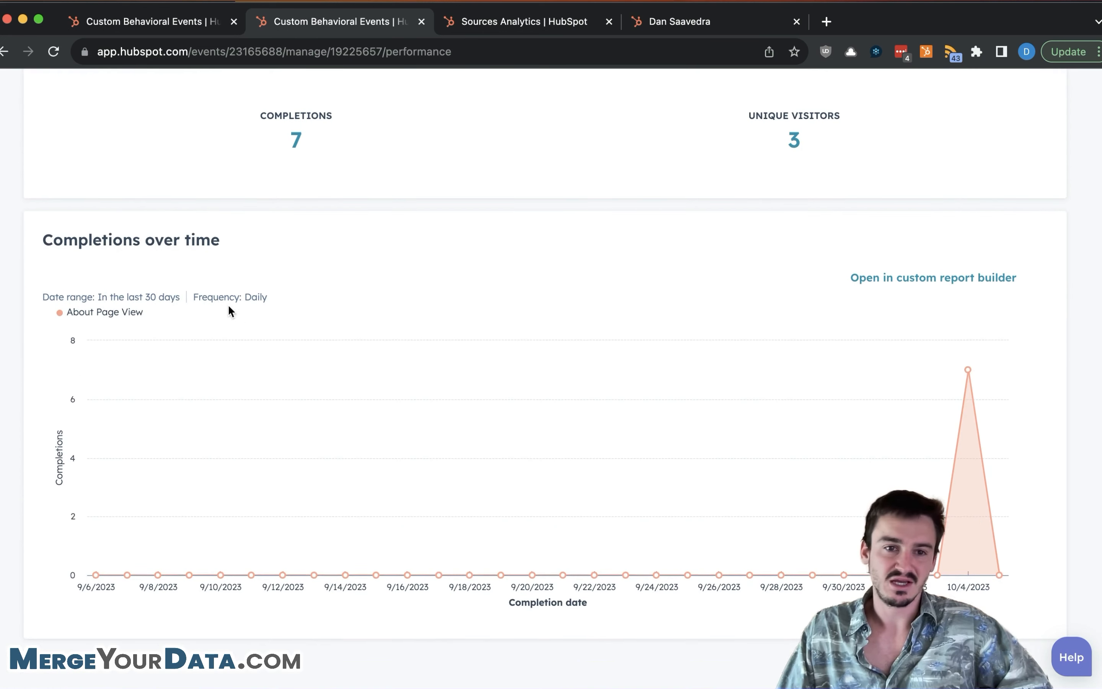
left_click(884, 279)
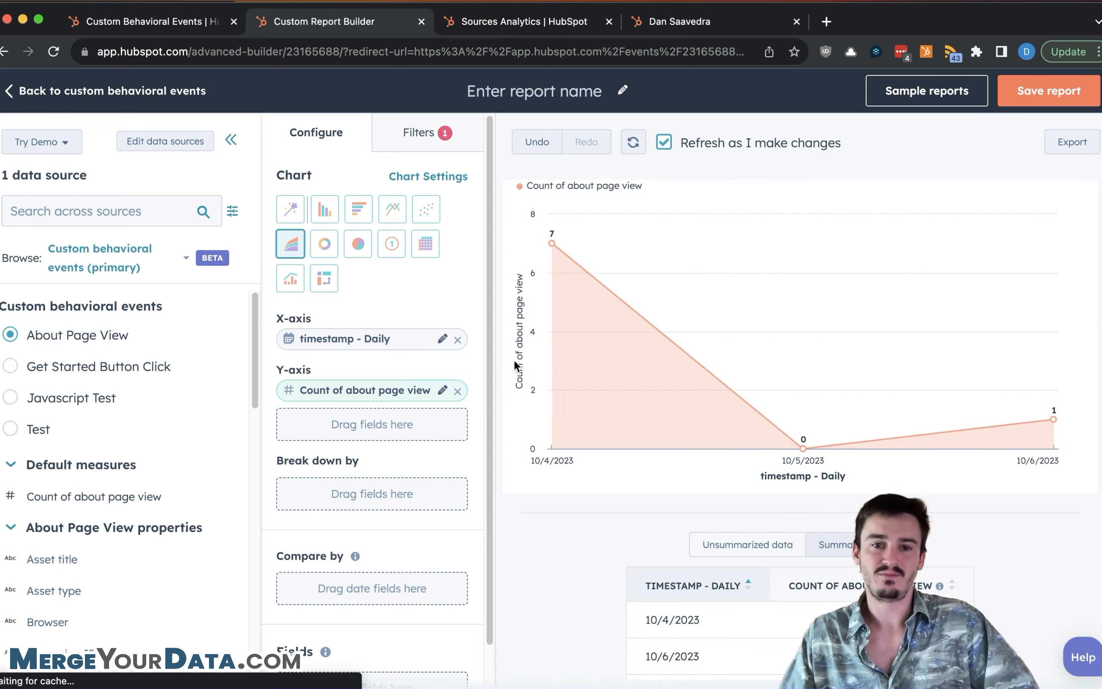
scroll(374, 447, "down", 2)
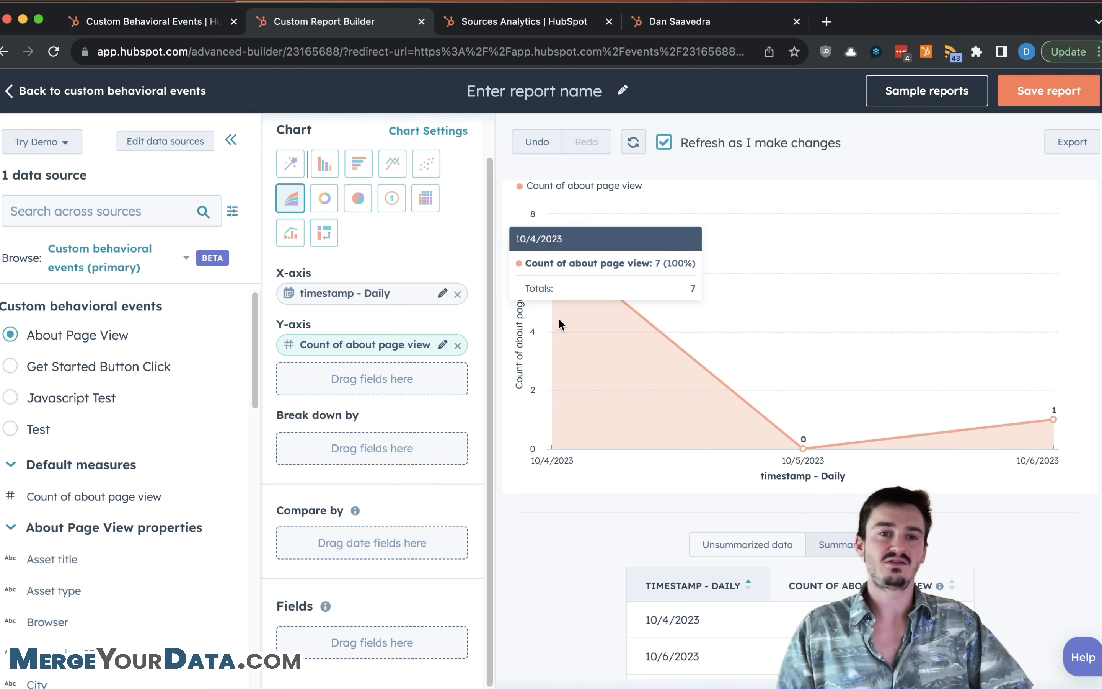
Step: Start a new custom report with Contacts as the primary data source and Custom behavioral events as a secondary source
left_click(792, 224)
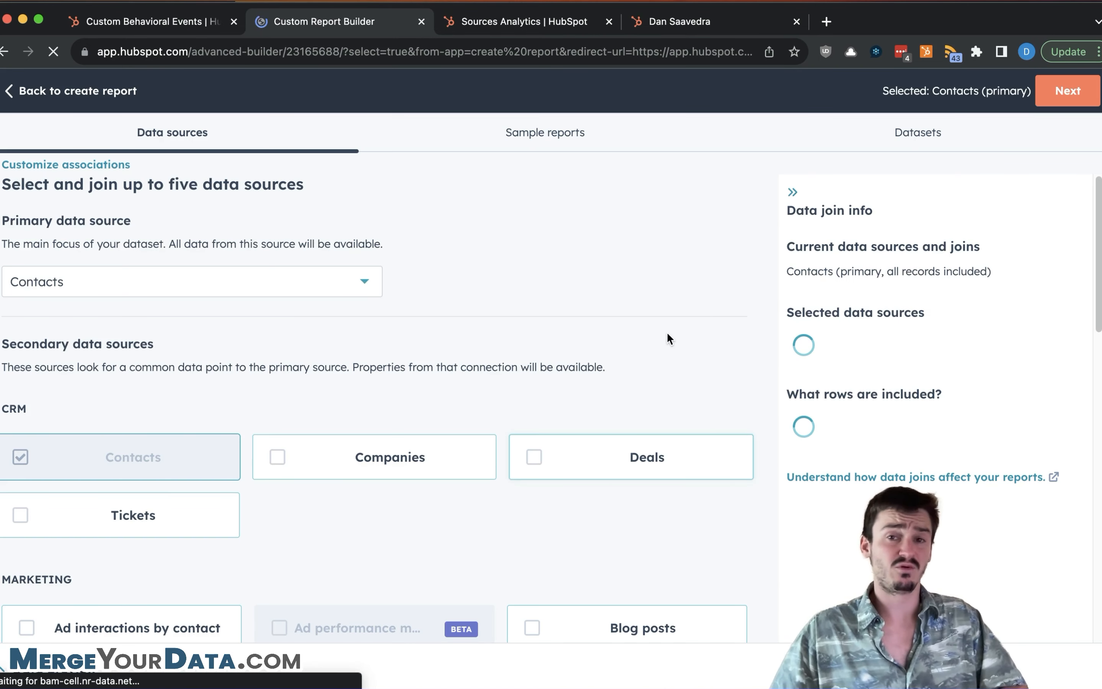
left_click(1090, 377)
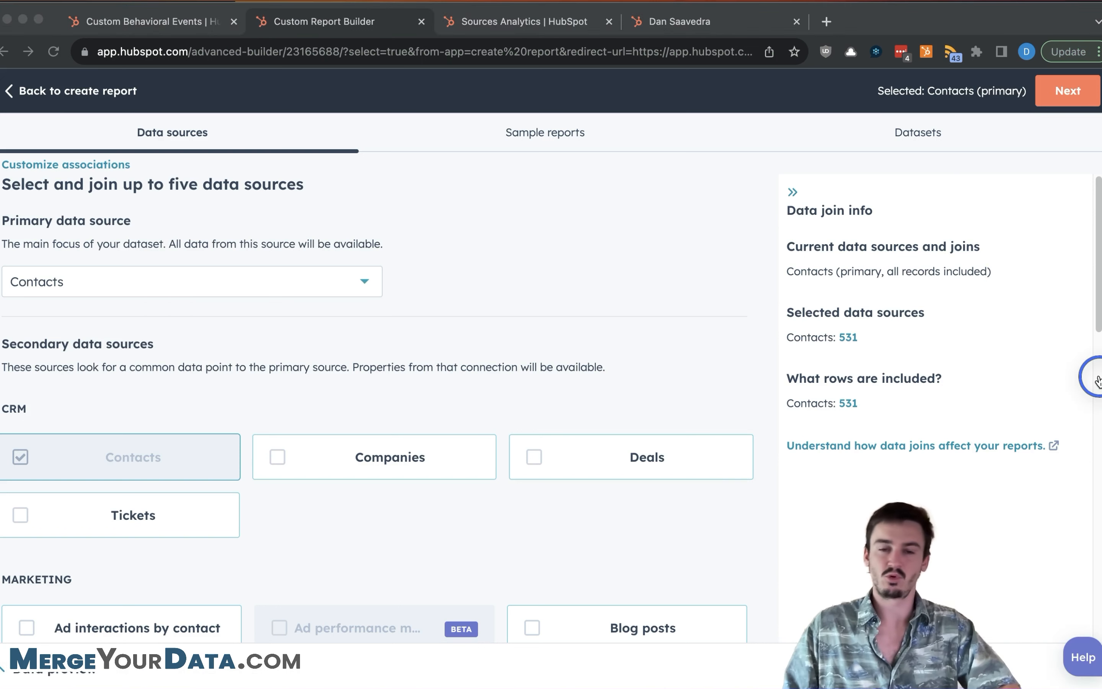
scroll(345, 279, "down", 1)
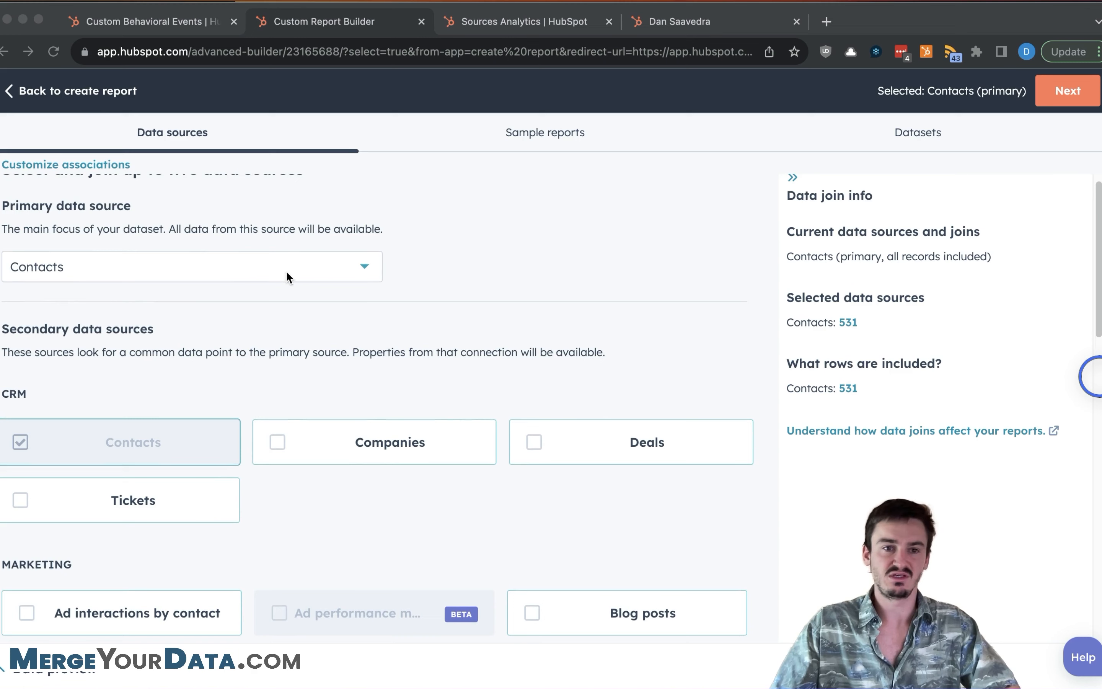
scroll(304, 296, "down", 10)
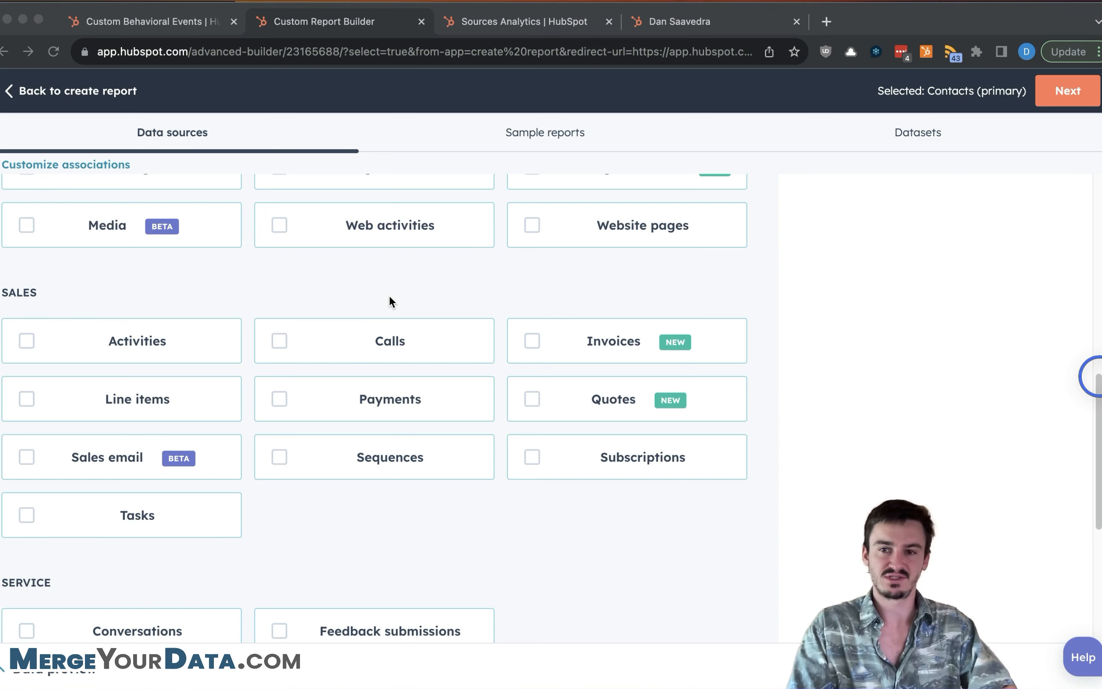
left_click(499, 268)
key("super+f")
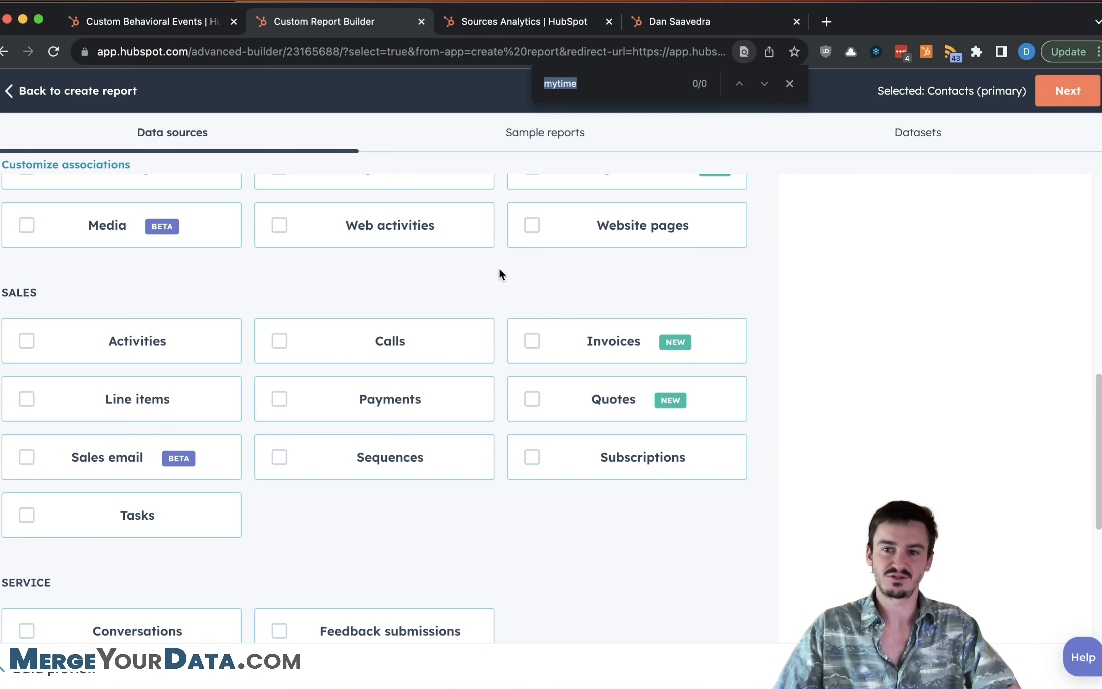
type("cust")
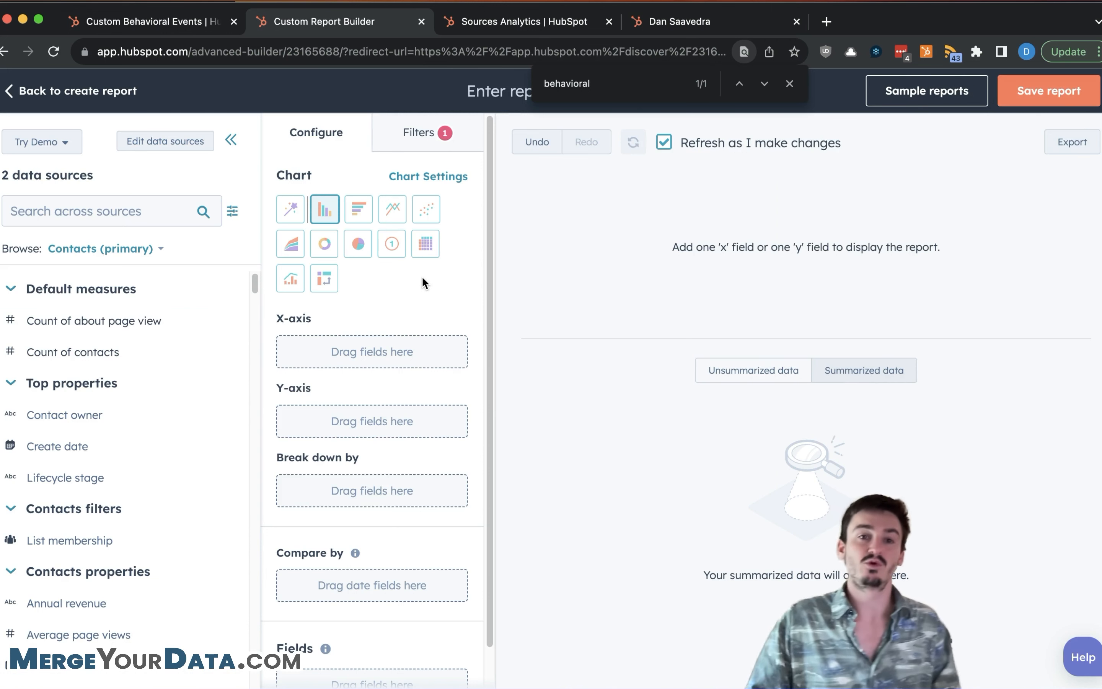
Step: Browse the Custom behavioral events source and examine the properties available for the About Page View and Javascript Test events
left_click(148, 250)
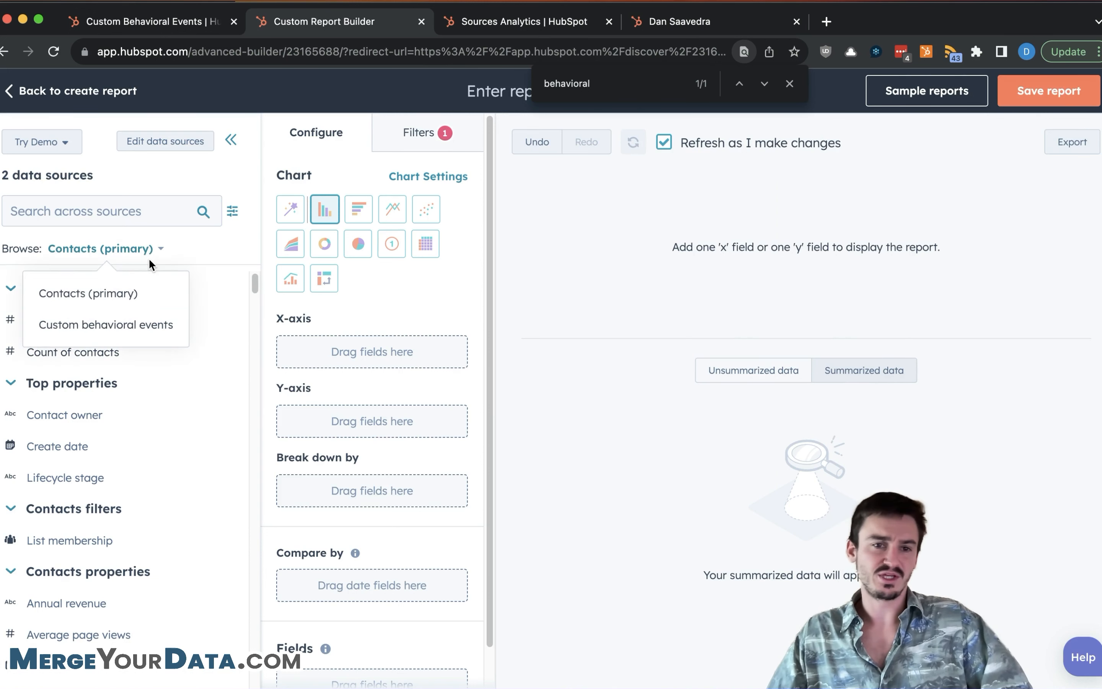
left_click(105, 337)
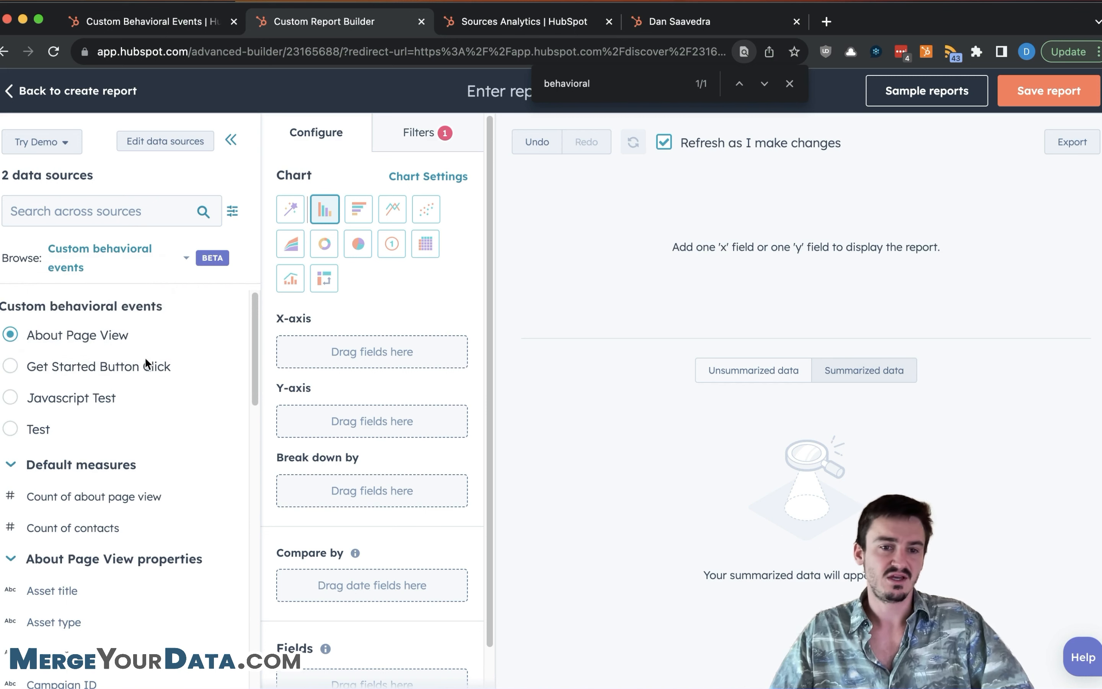
scroll(110, 428, "down", 2)
scroll(101, 535, "down", 8)
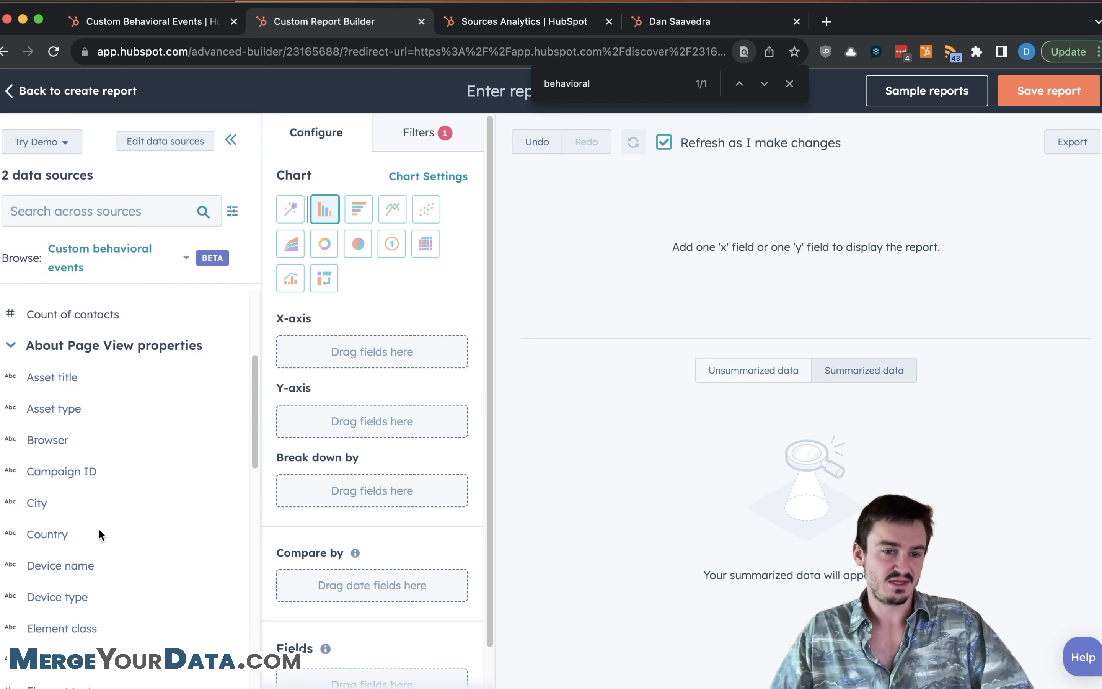
scroll(99, 532, "down", 3)
scroll(120, 439, "up", 10)
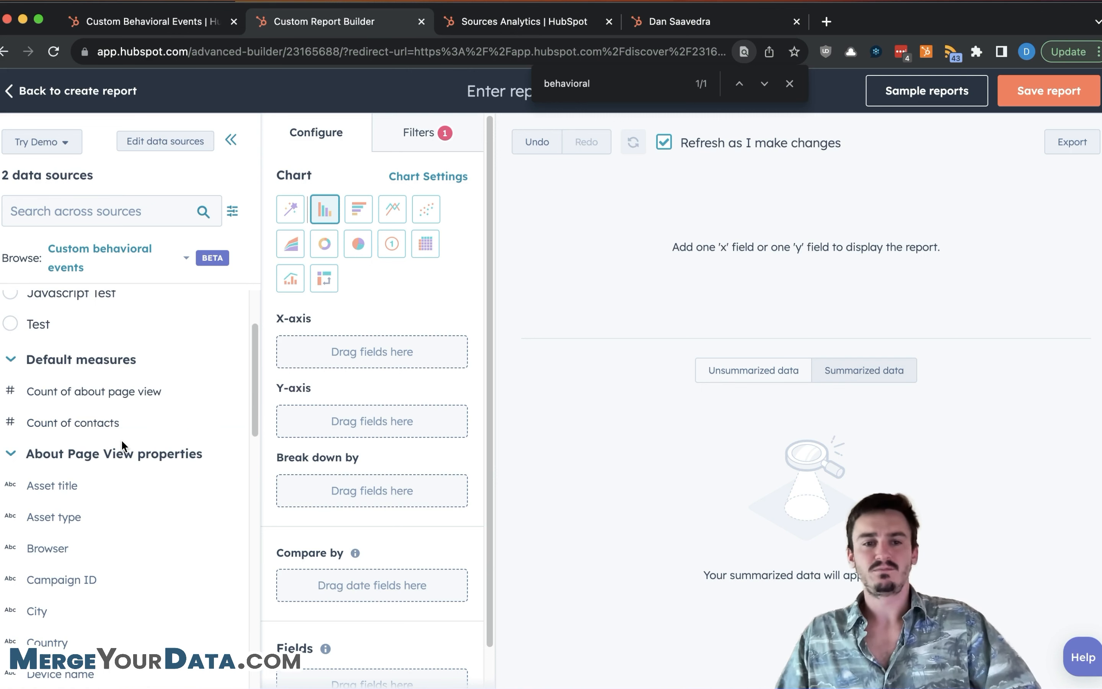
scroll(121, 440, "up", 3)
scroll(115, 414, "down", 12)
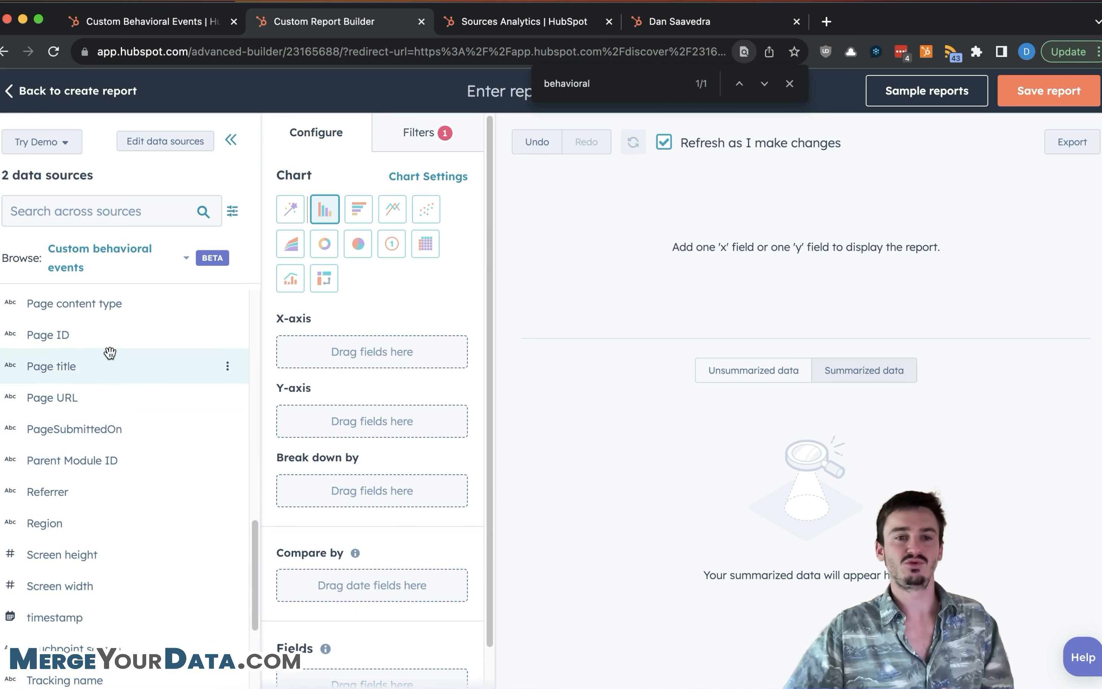
scroll(139, 387, "up", 10)
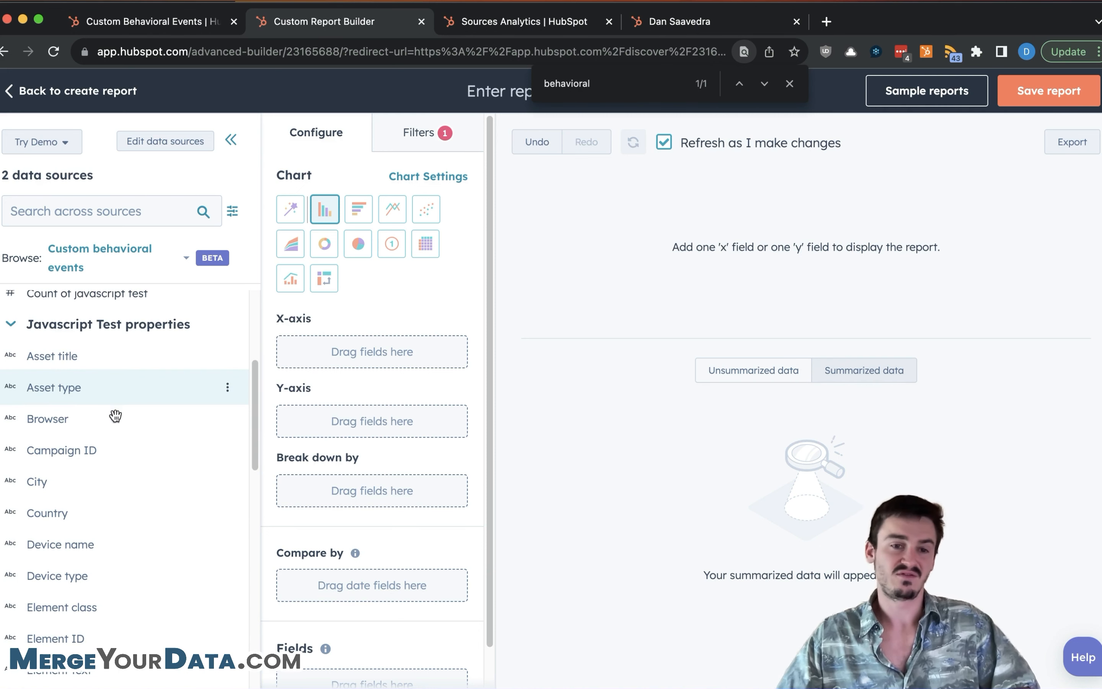
scroll(108, 435, "up", 1)
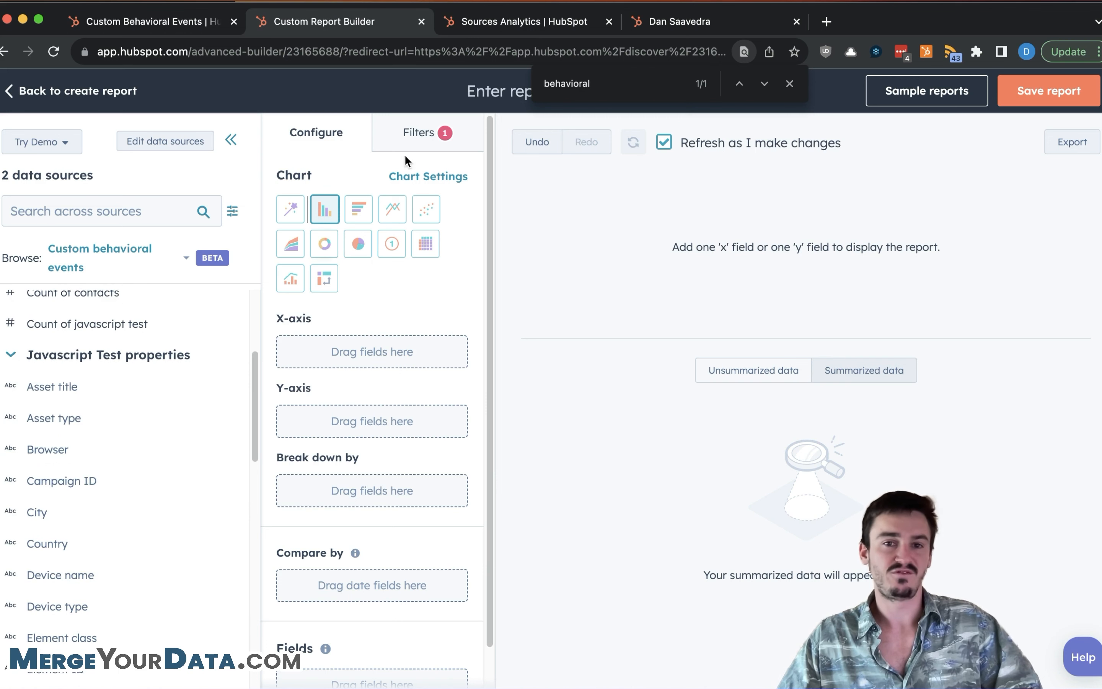
Step: Check the report's required event timestamp filter and the data sources available for browsing fields
left_click(417, 137)
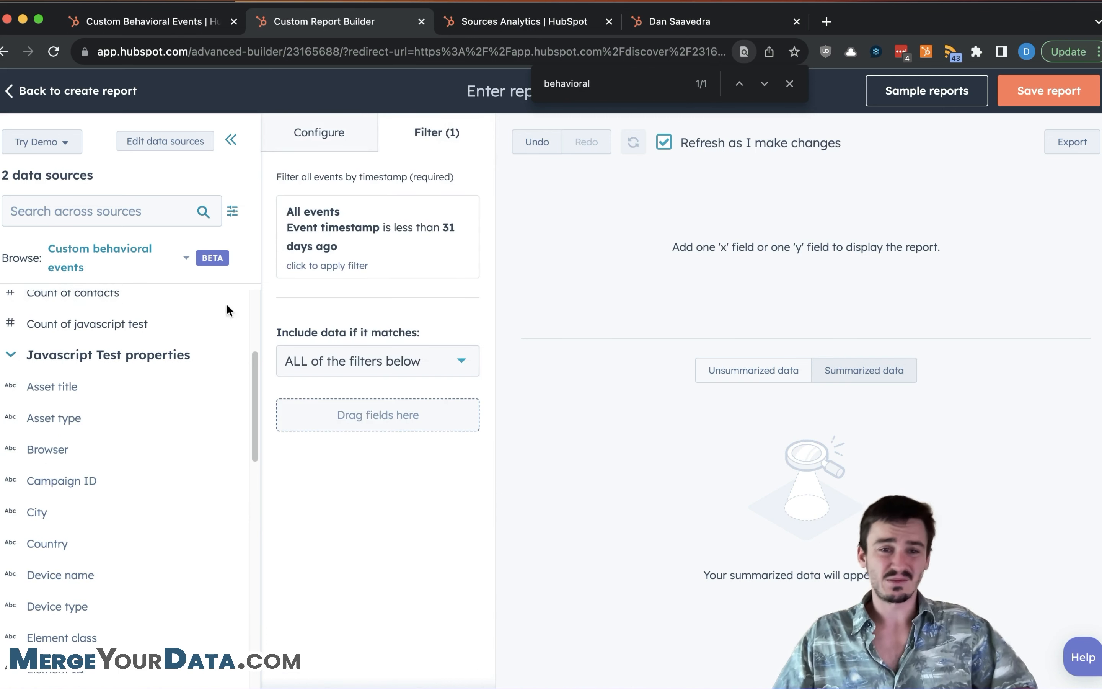
left_click(137, 259)
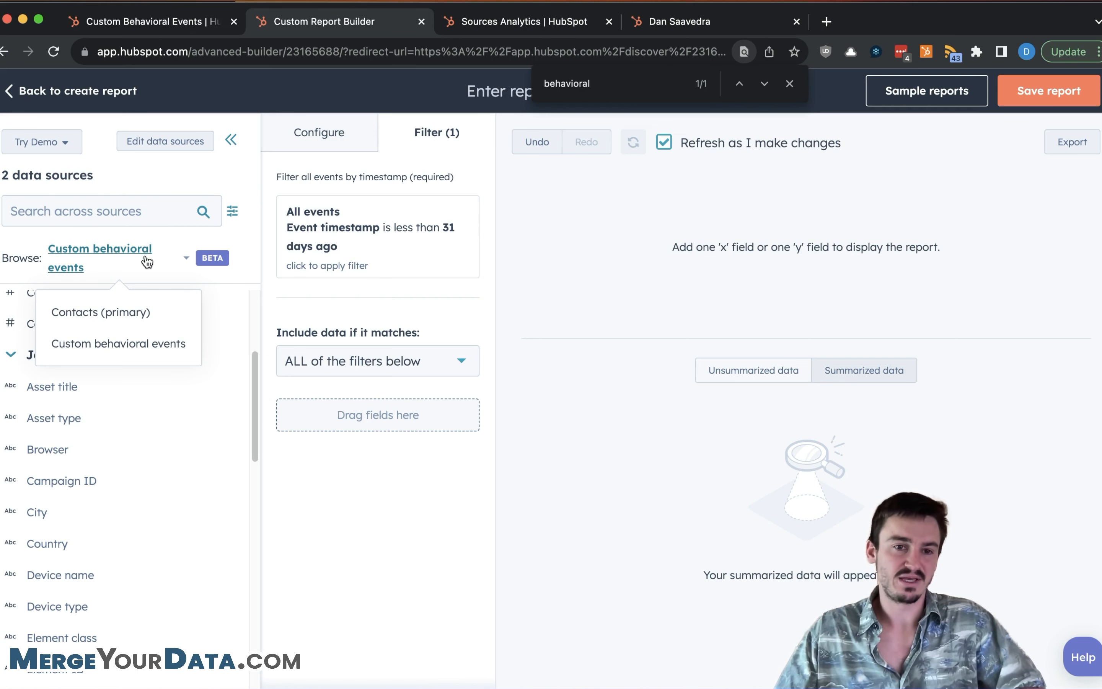
left_click(354, 465)
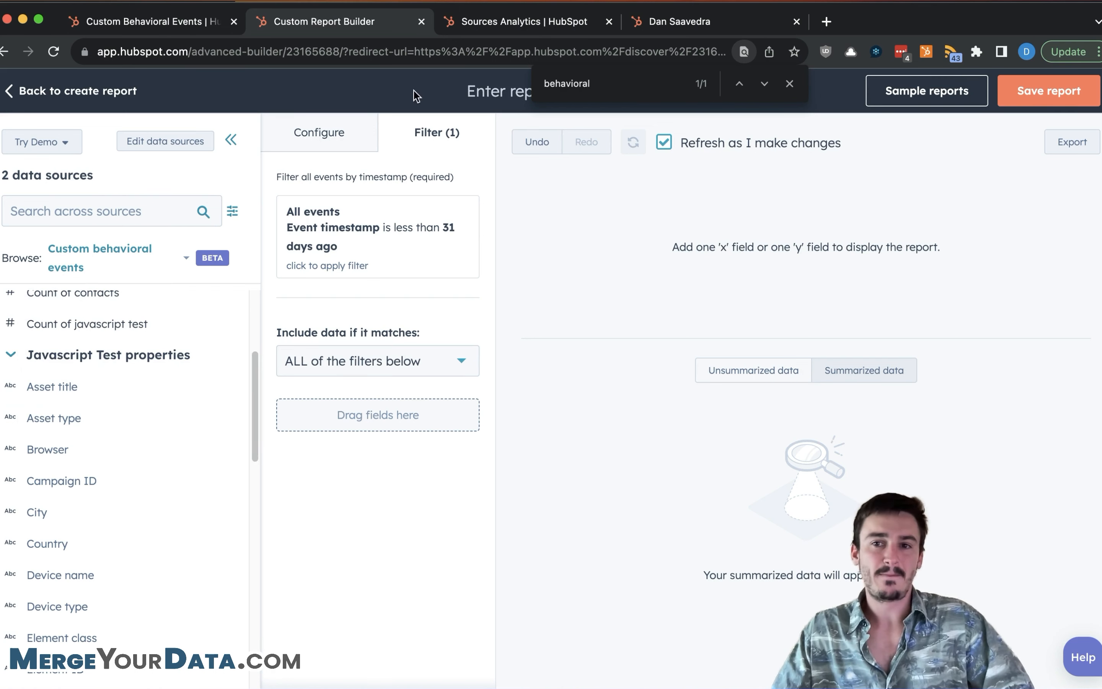
Step: Leave the unsaved custom report and start a new Customer Journey report
left_click(790, 84)
left_click(77, 91)
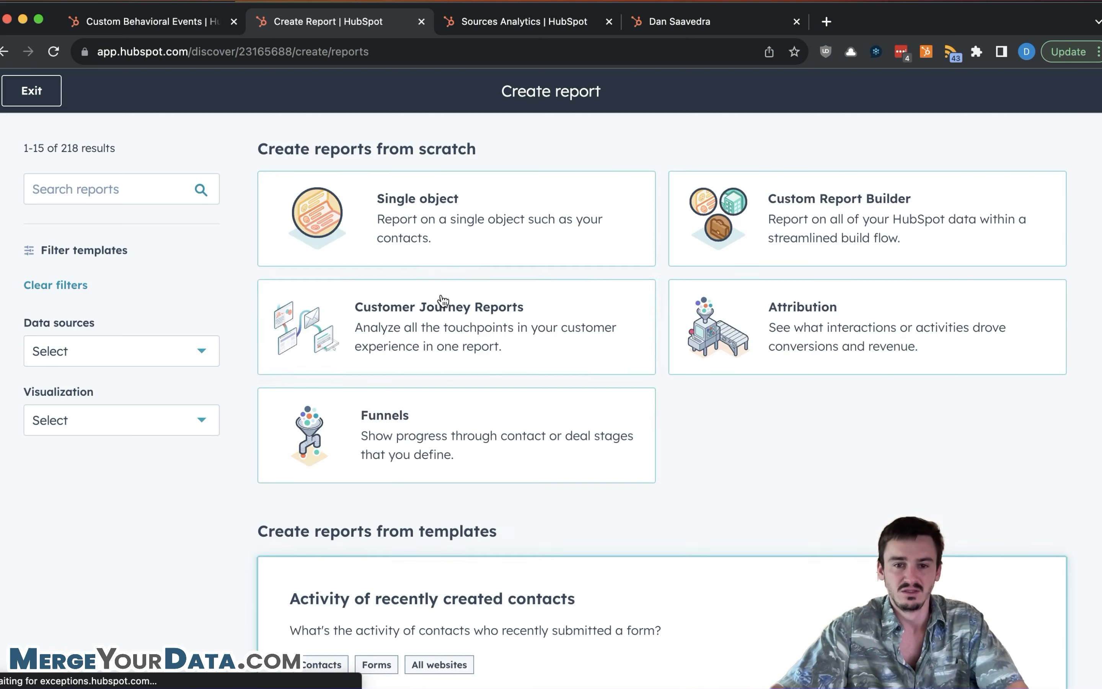
left_click(513, 347)
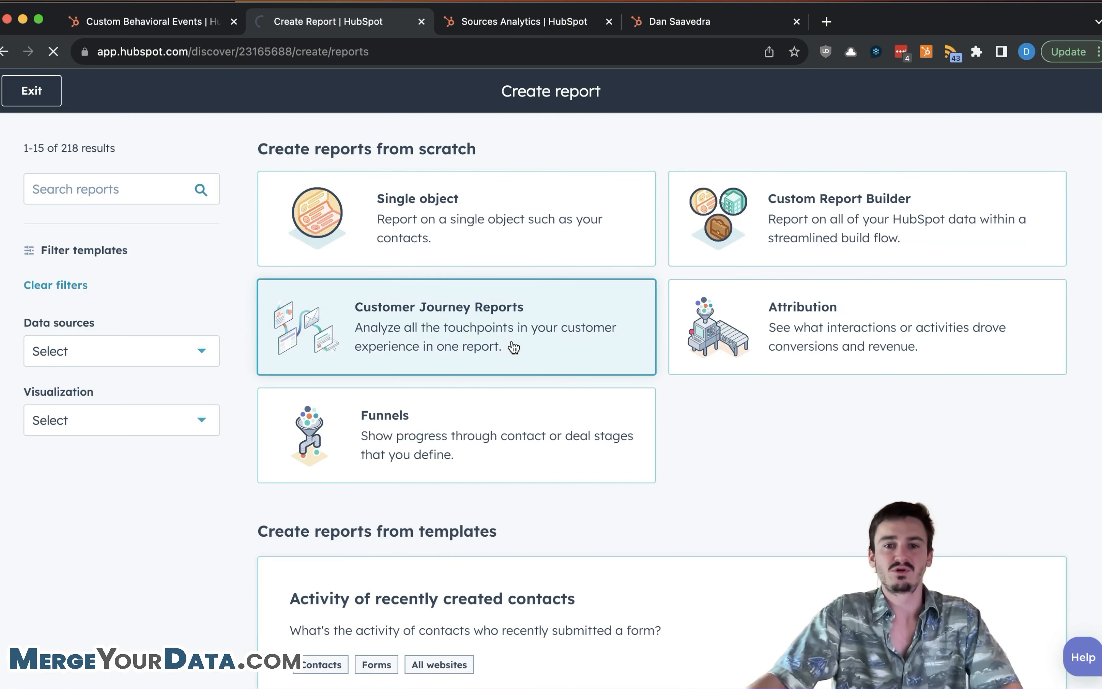
left_click(1068, 91)
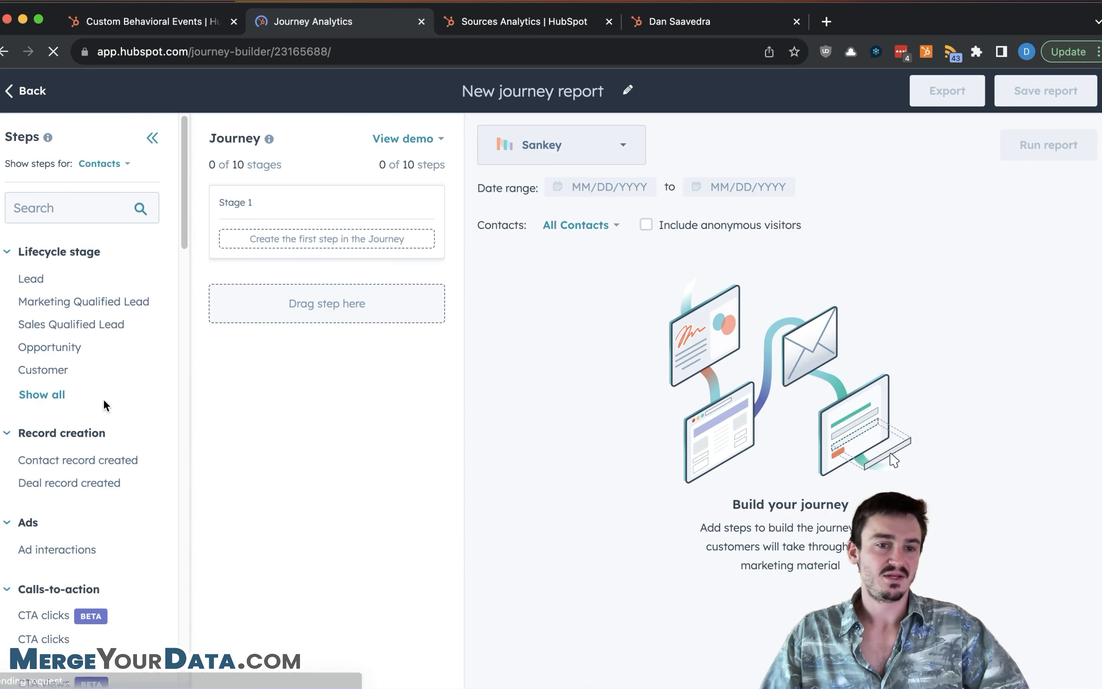
Step: Build a contact journey with About Page View as stage 1 and Form submission as stage 2, and run the Sankey report
scroll(104, 405, "down", 15)
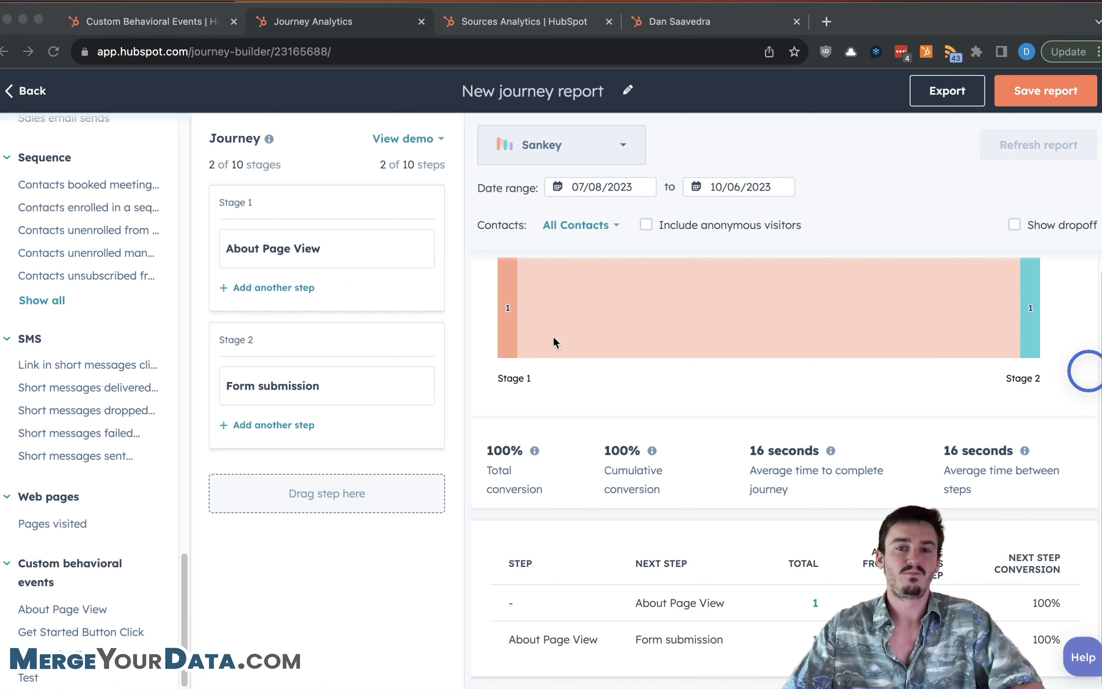
left_click(751, 442)
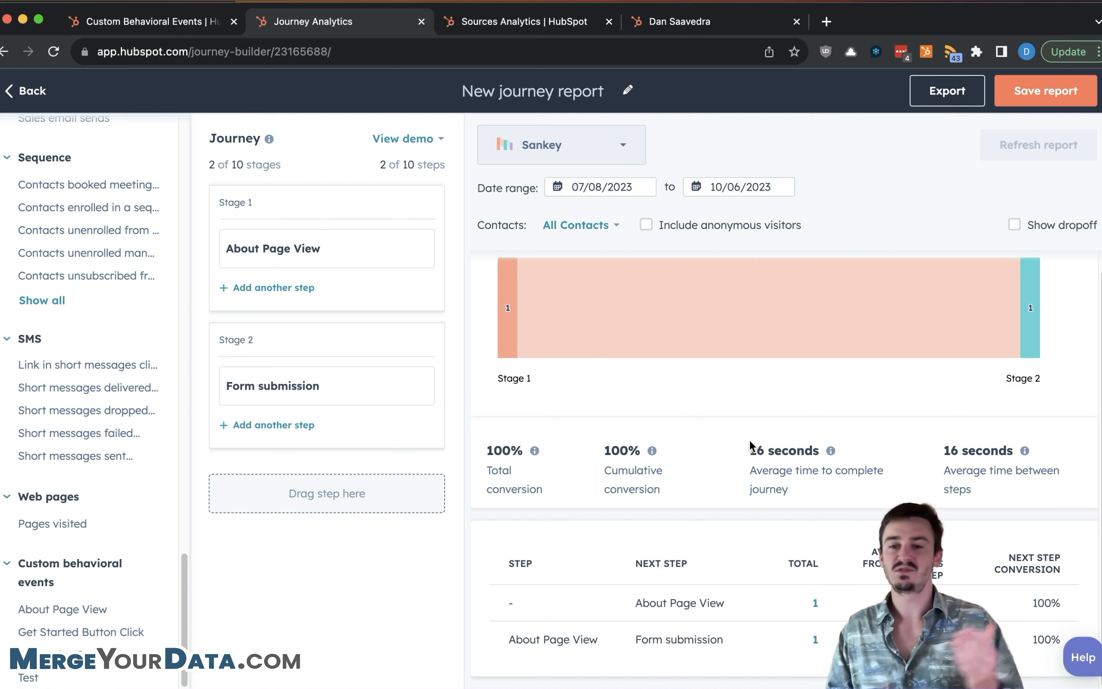